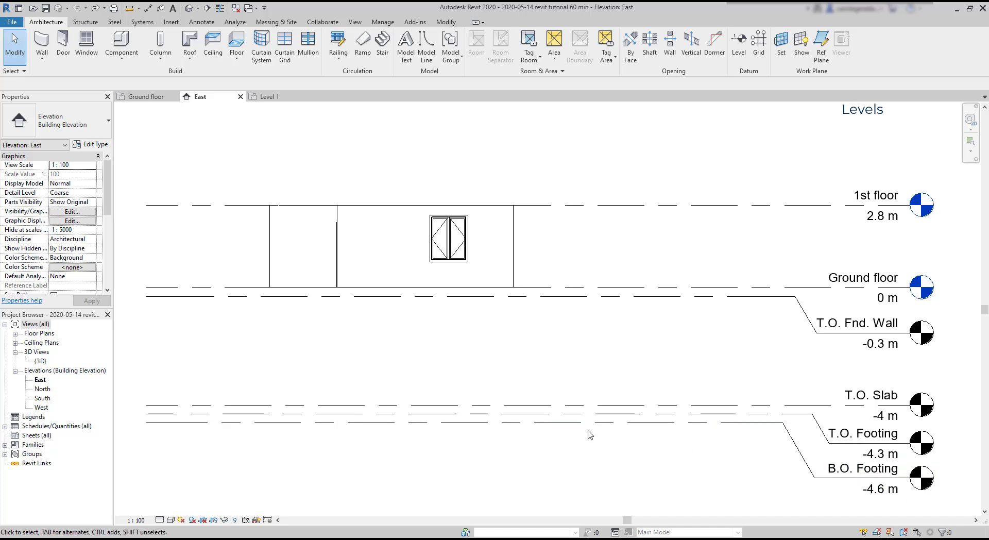
Expand Floor Plans under Views (all) to list 1st floor, Ground floor and Site.
{"action": "left_click", "coordinate": [18, 335]}
{"action": "left_click", "coordinate": [15, 334]}
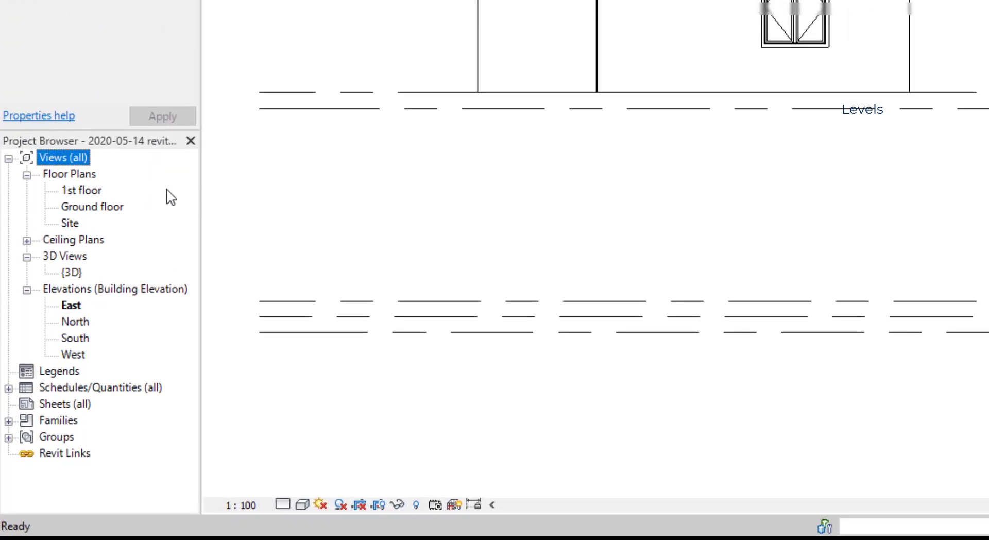
Select the 1st floor plan, return to the East elevation, and bring up the View ribbon tools.
{"action": "left_click", "coordinate": [91, 192]}
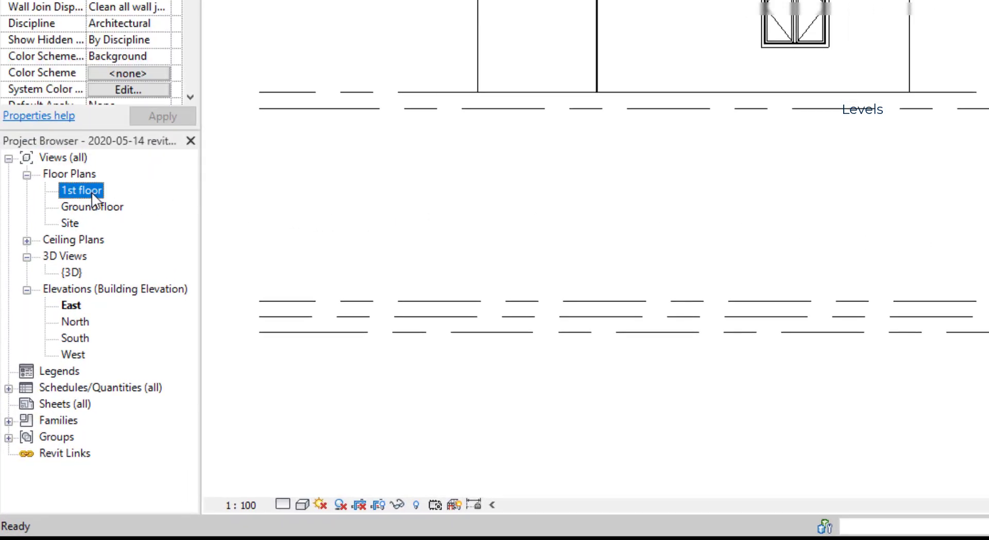
{"action": "left_click", "coordinate": [336, 197]}
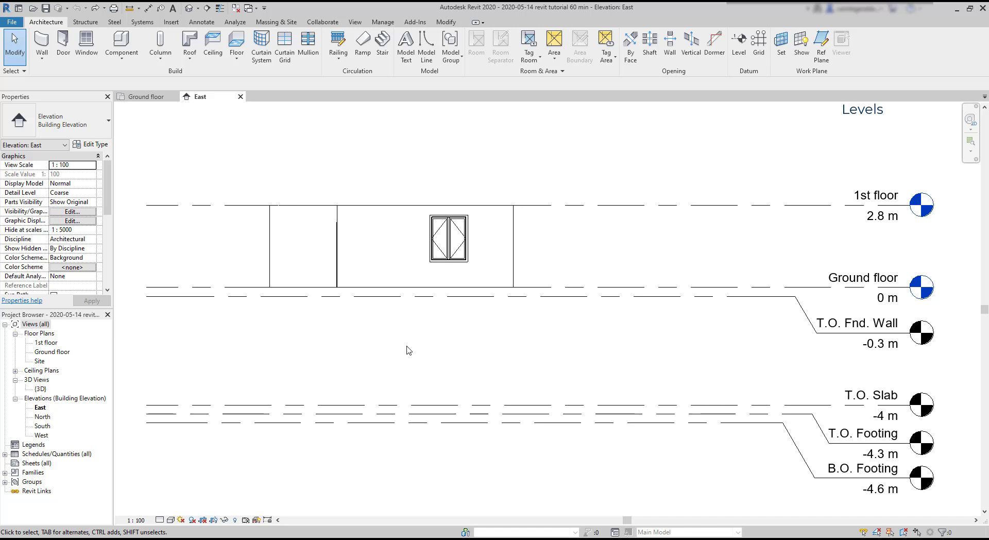
{"action": "left_click", "coordinate": [355, 23]}
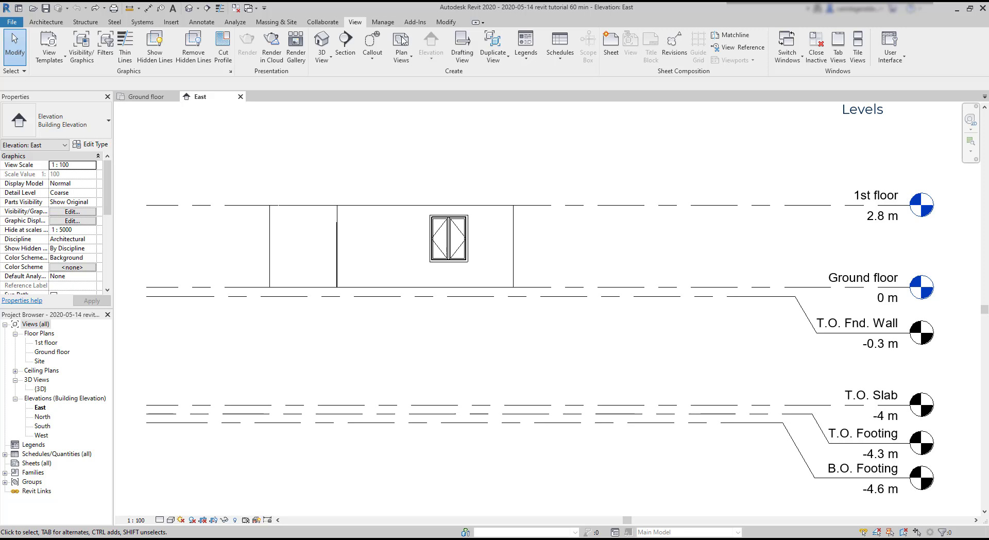
Create a new floor plan view for the T.O. Footing level.
{"action": "left_click", "coordinate": [408, 64]}
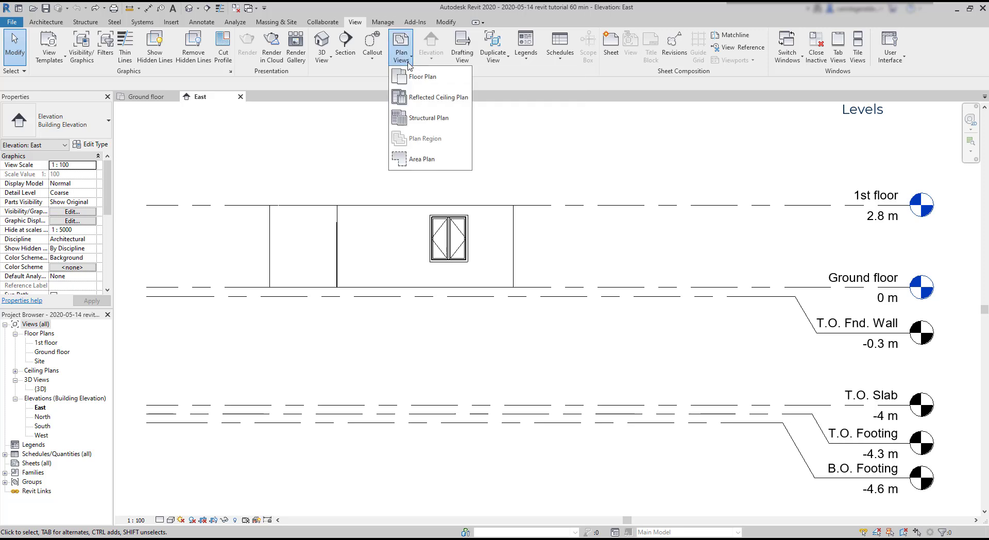
{"action": "left_click", "coordinate": [466, 82]}
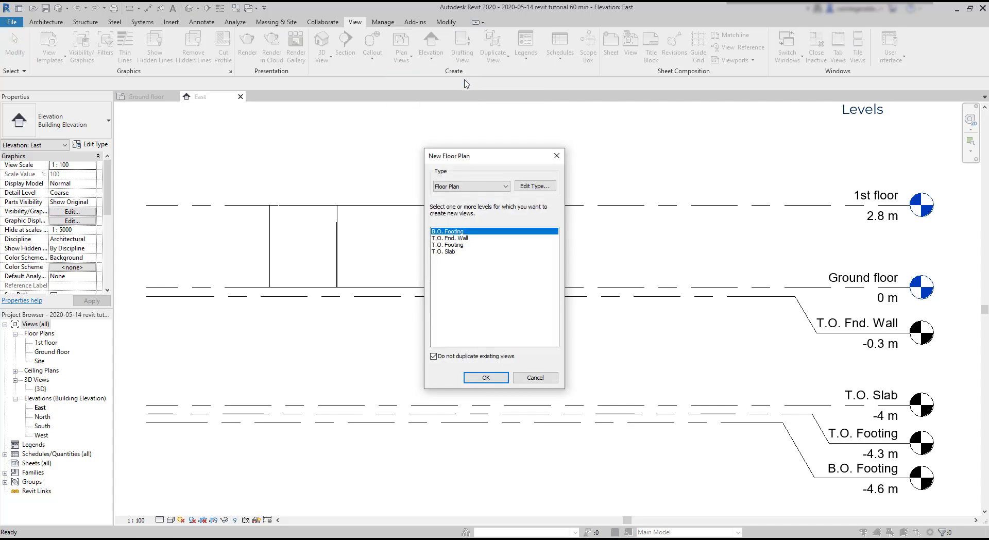
{"action": "left_click", "coordinate": [449, 245]}
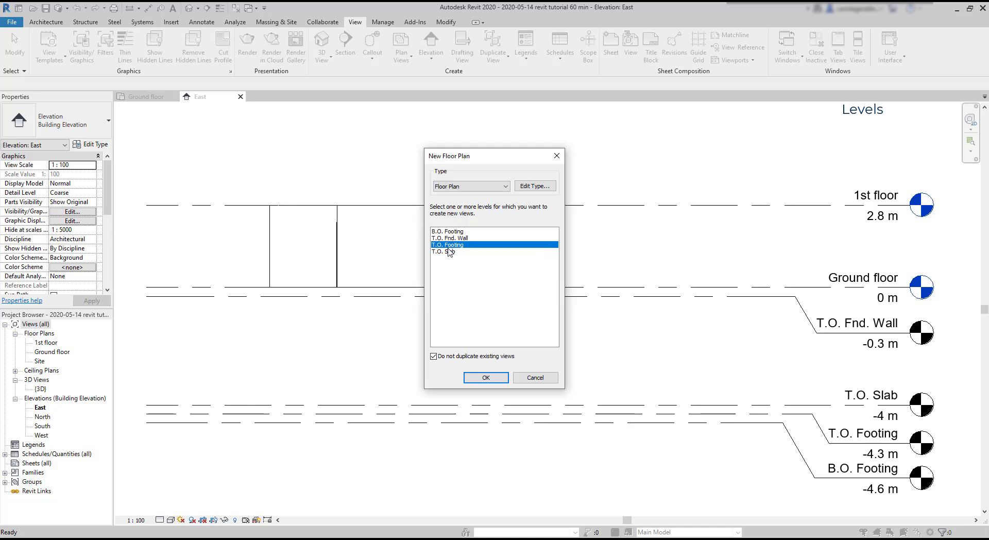
{"action": "left_click", "coordinate": [480, 379]}
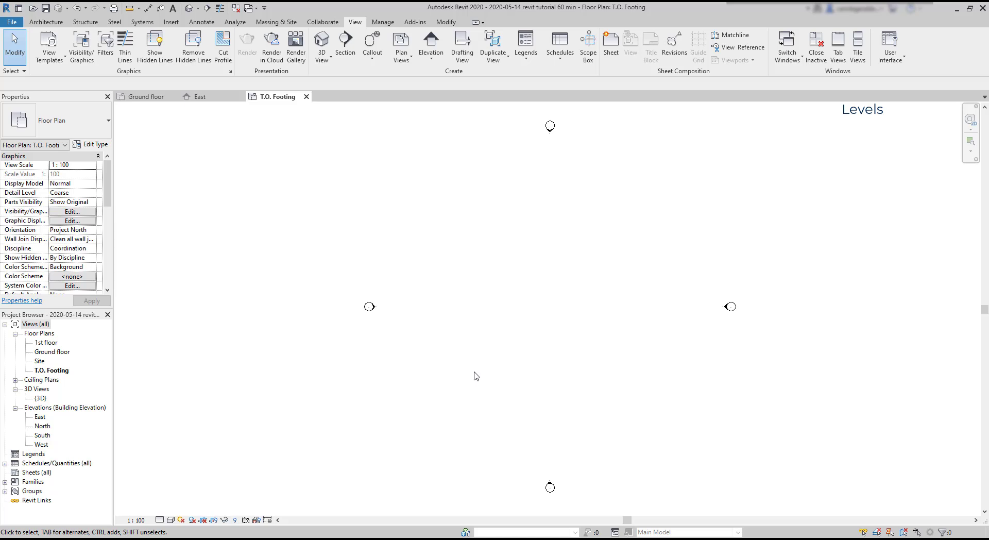
From the East elevation, create floor plans for T.O. Fnd. Wall and T.O. Slab together.
{"action": "double_click", "coordinate": [41, 417]}
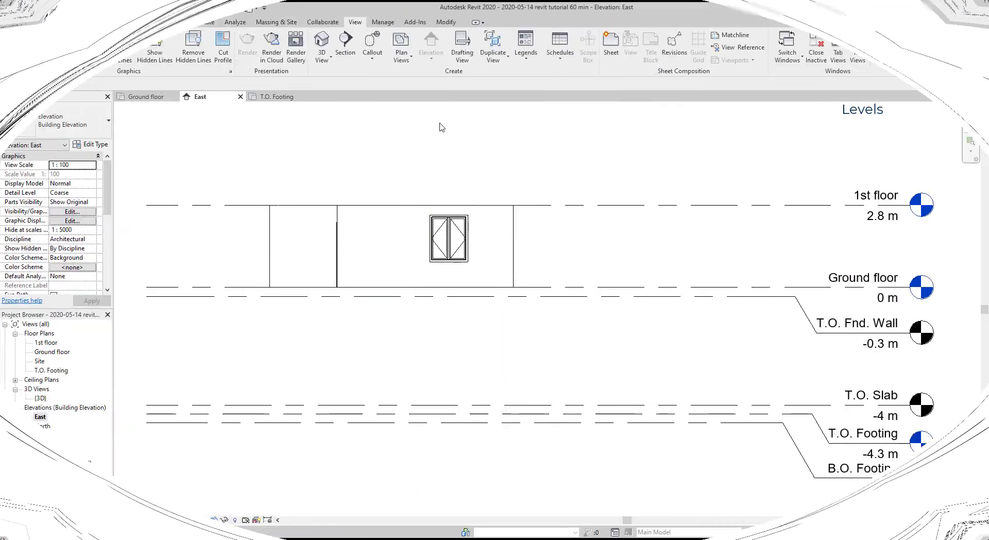
{"action": "left_click", "coordinate": [412, 64]}
{"action": "left_click", "coordinate": [412, 77]}
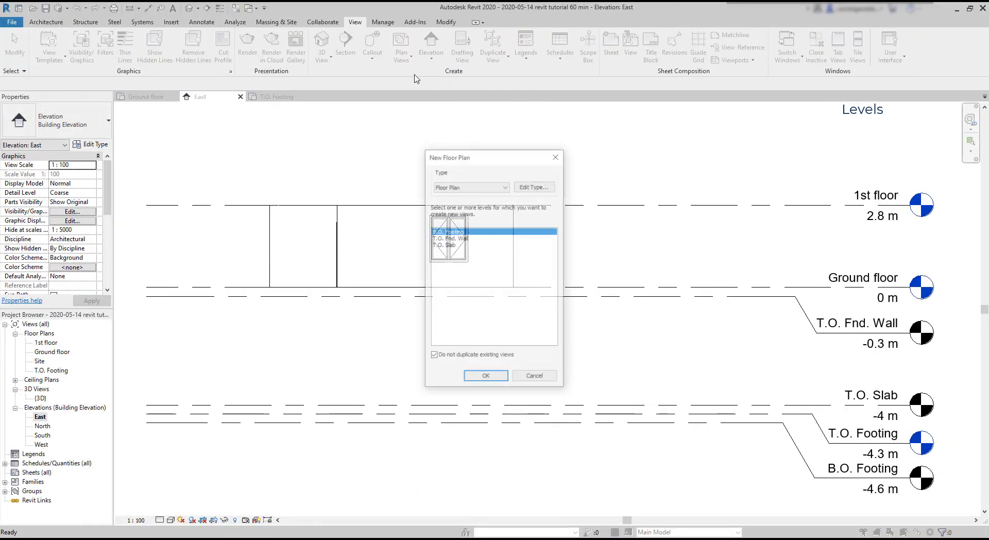
{"action": "left_click", "coordinate": [455, 239]}
{"action": "left_click", "coordinate": [463, 245], "text": "shift"}
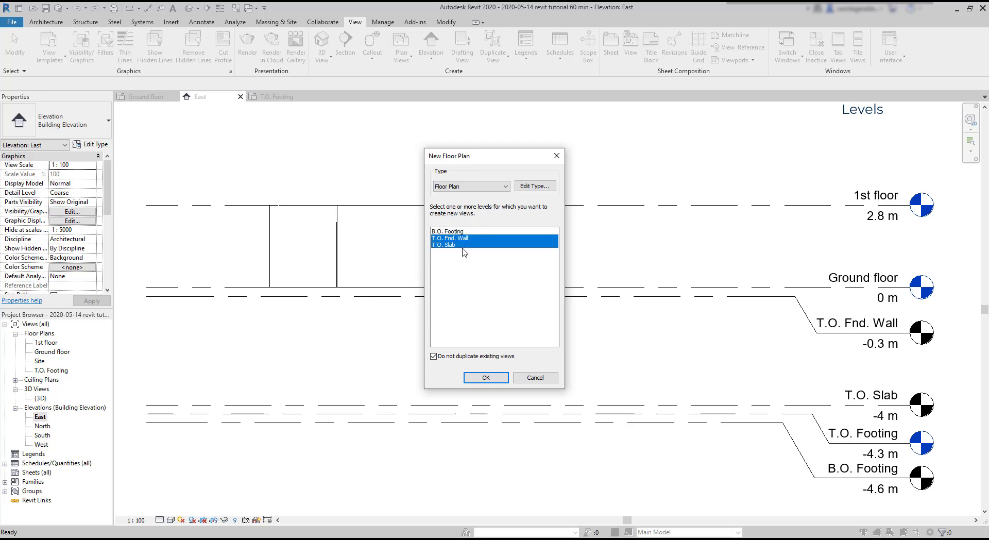
{"action": "left_click", "coordinate": [486, 378]}
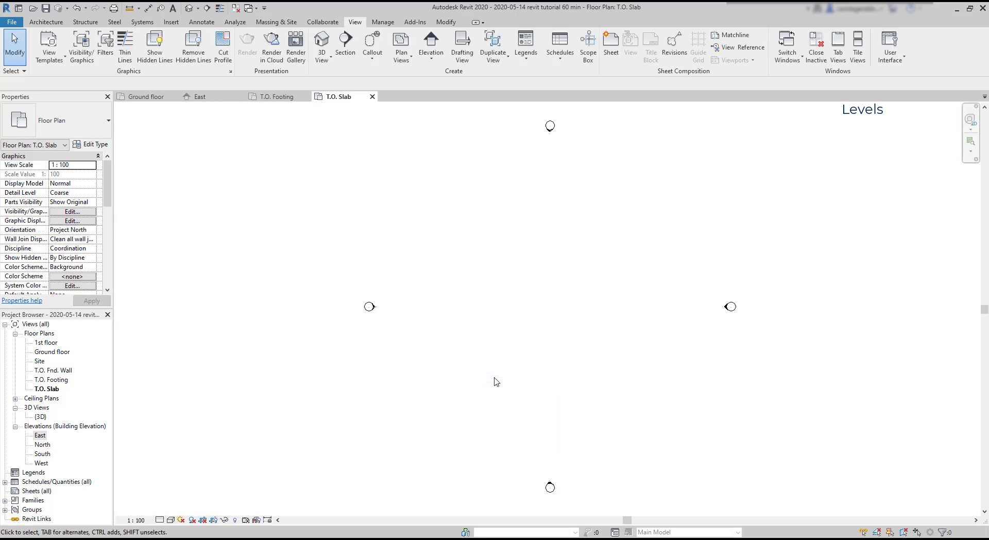
{"action": "key", "text": "ctrl+F4"}
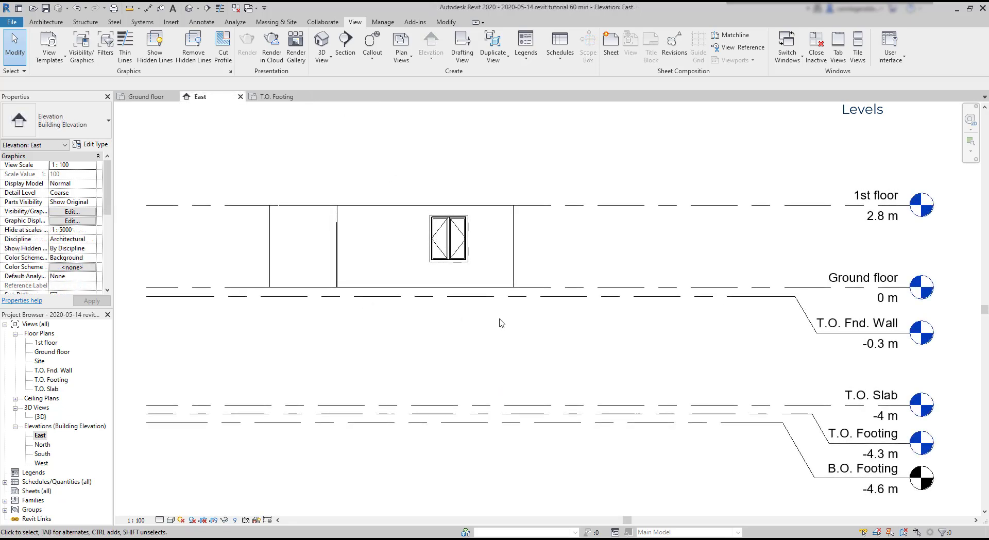
Add Level 7 at 5.8 m, 3 m above 1st floor, ending in line with the other heads.
{"action": "left_click", "coordinate": [478, 422]}
{"action": "left_click", "coordinate": [475, 446]}
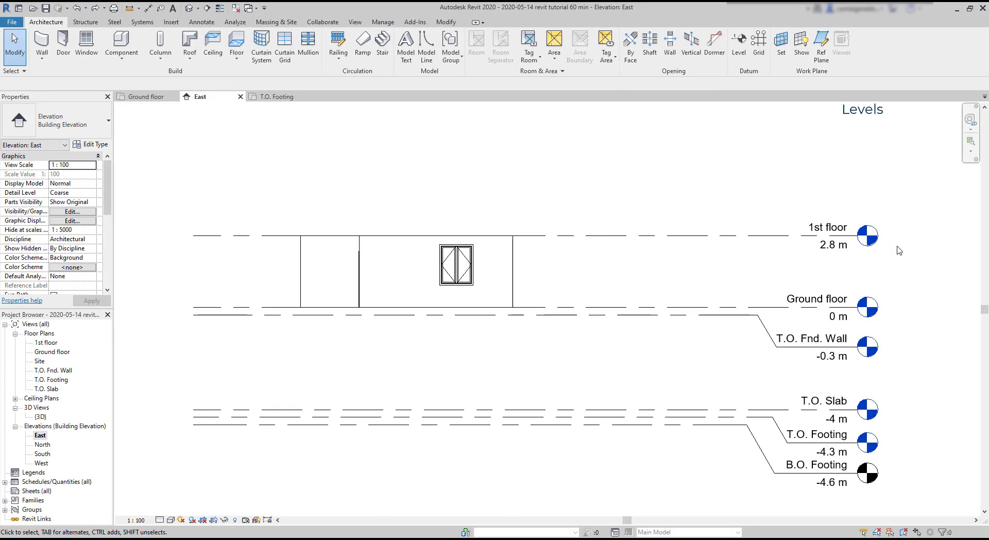
{"action": "left_click", "coordinate": [738, 43]}
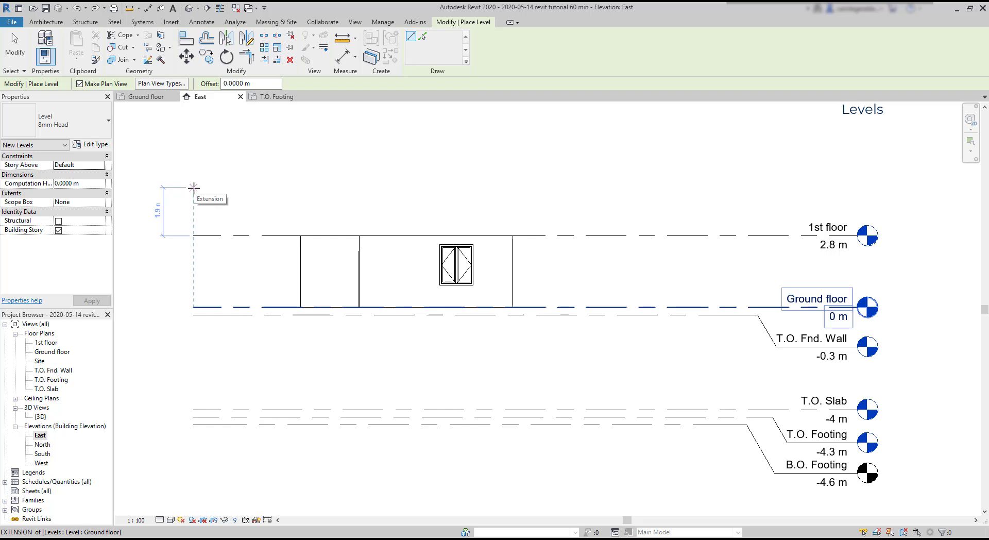
{"action": "type", "text": "3"}
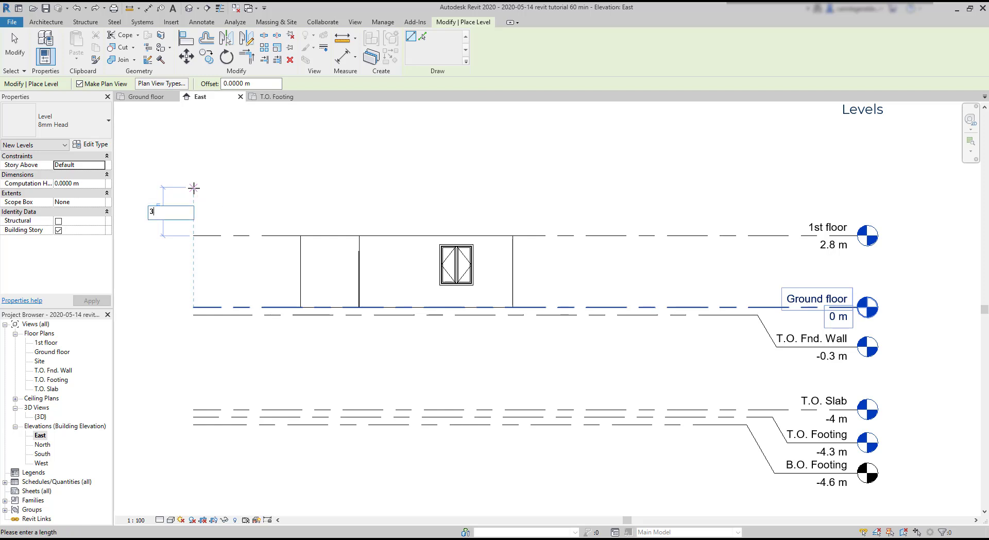
{"action": "key", "text": "Return"}
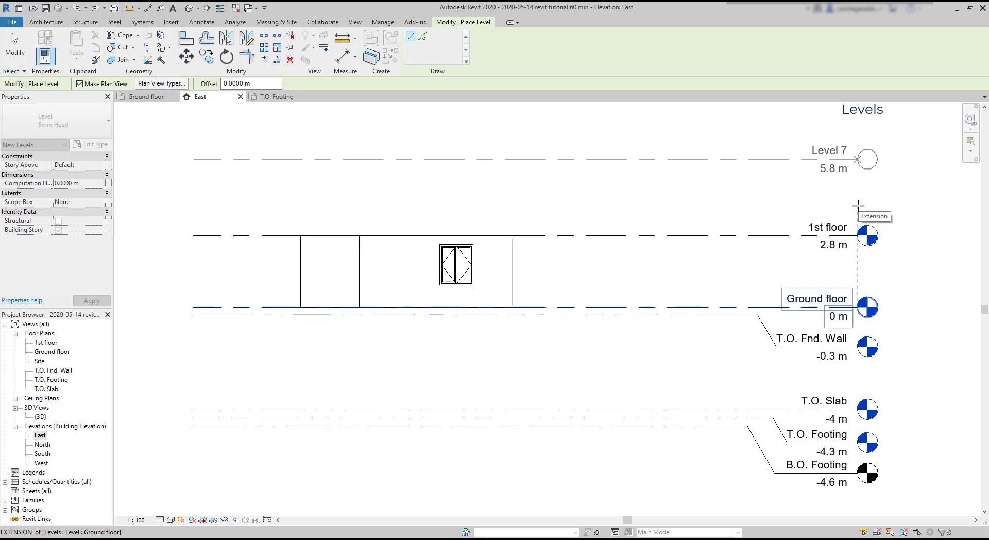
{"action": "left_click", "coordinate": [858, 205]}
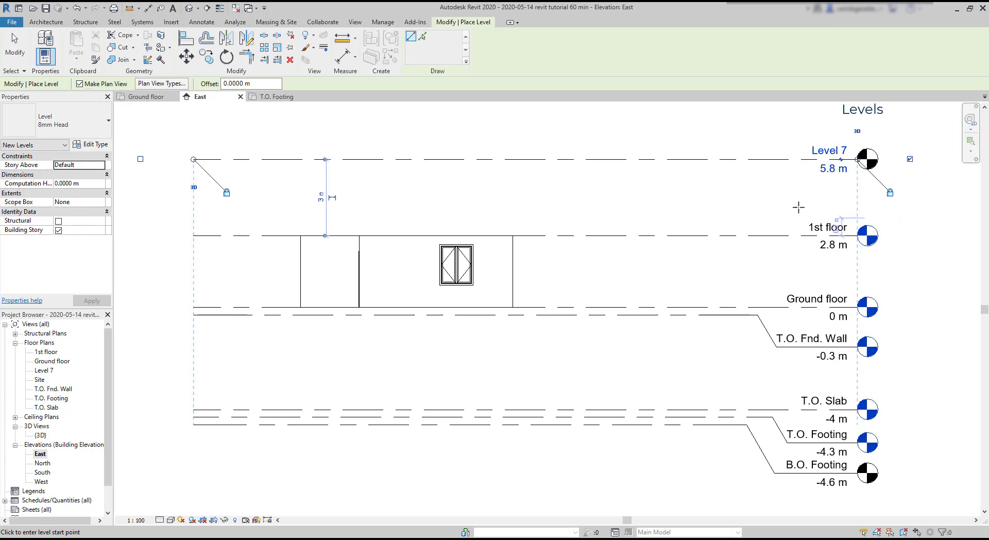
{"action": "left_click", "coordinate": [14, 44]}
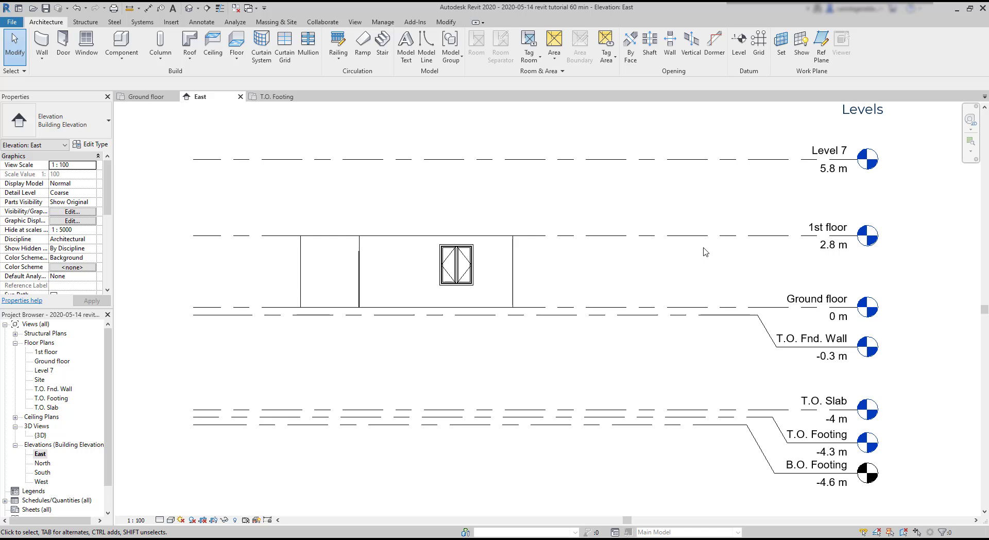
Change the 1st floor level height from 2.8 m to 3 m, moving Level 7 to 6 m.
{"action": "left_click", "coordinate": [709, 237]}
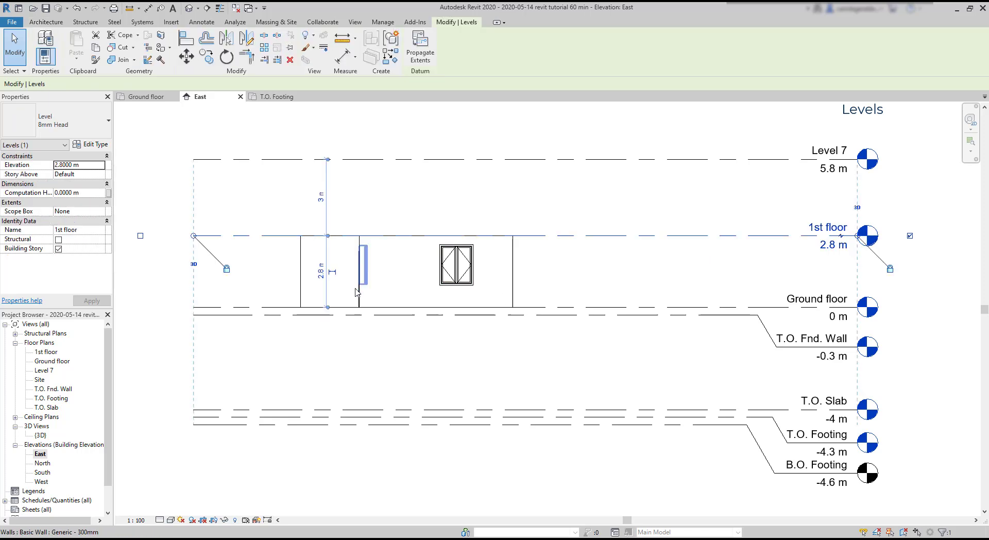
{"action": "left_click", "coordinate": [325, 274]}
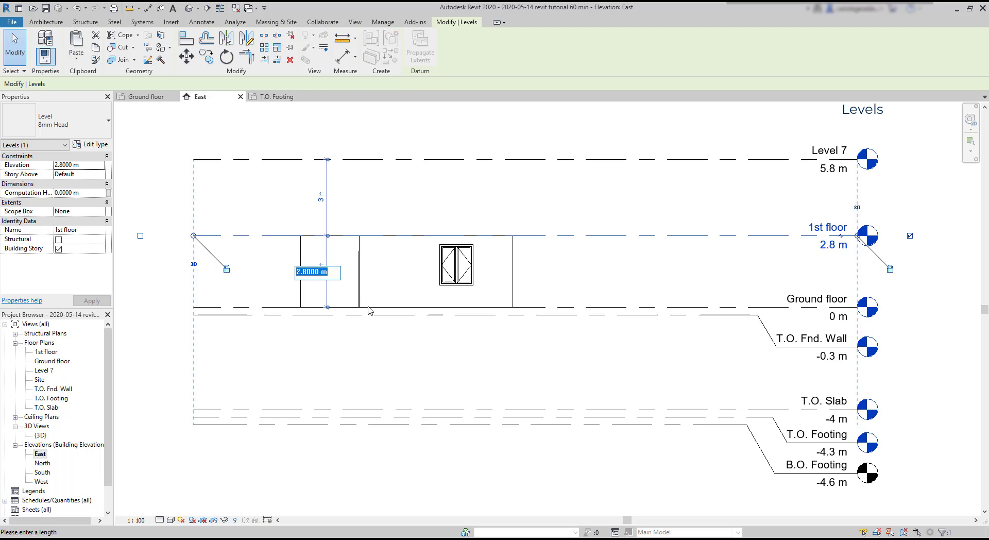
{"action": "type", "text": "3"}
{"action": "key", "text": "Return"}
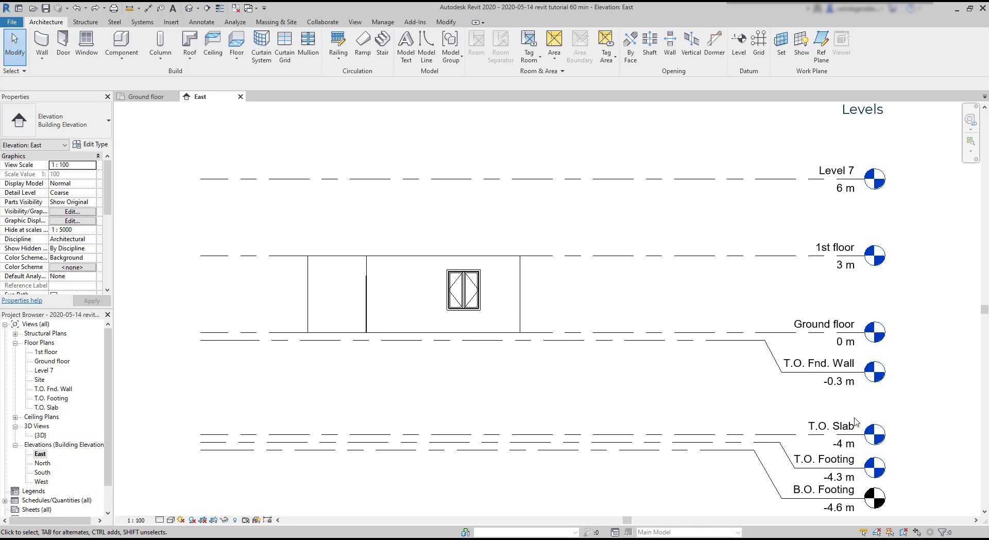
Crossing-select the four levels below Ground floor and delete them with their plans.
{"action": "middle_click_drag", "start_coordinate": [933, 432], "coordinate": [925, 400]}
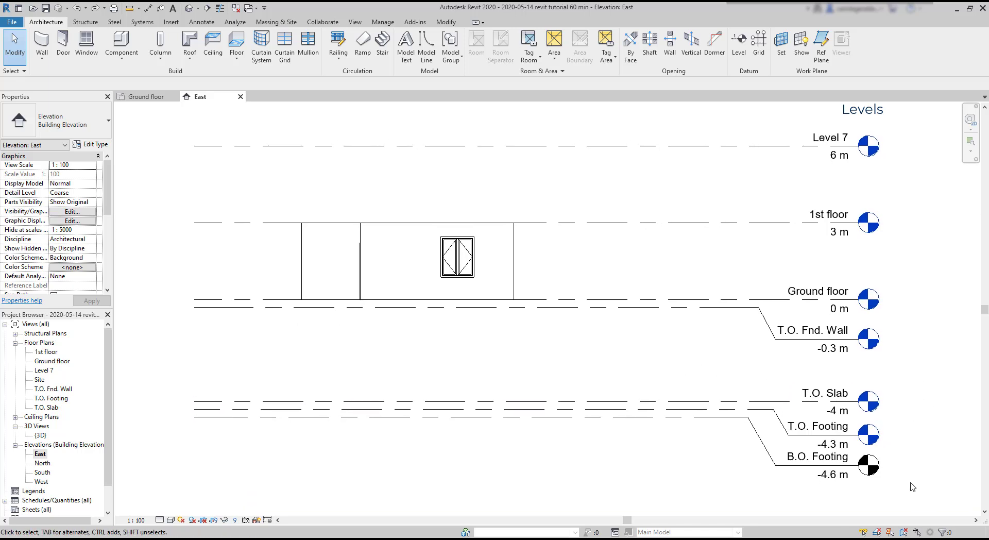
{"action": "left_click_drag", "start_coordinate": [907, 496], "coordinate": [621, 337]}
{"action": "key", "text": "Delete"}
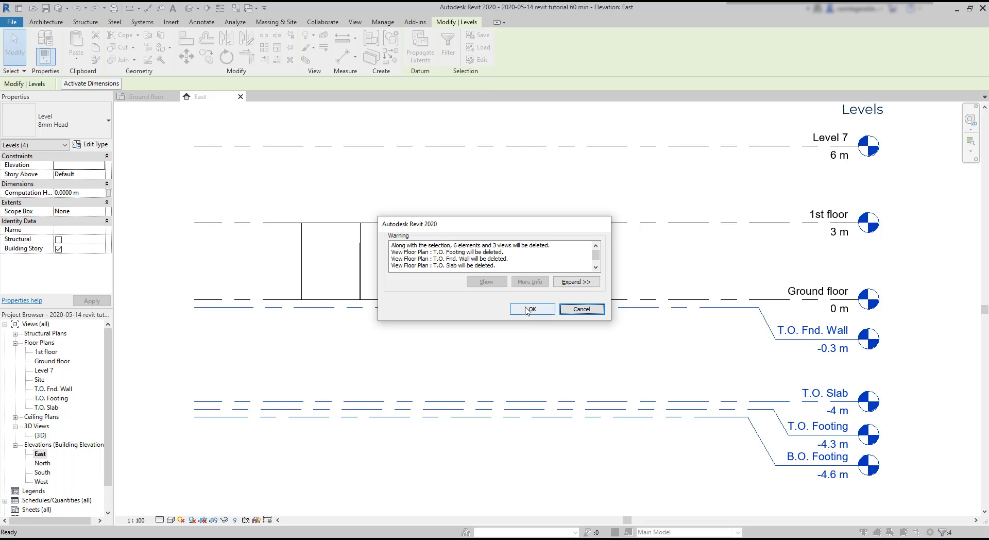
{"action": "left_click", "coordinate": [530, 309]}
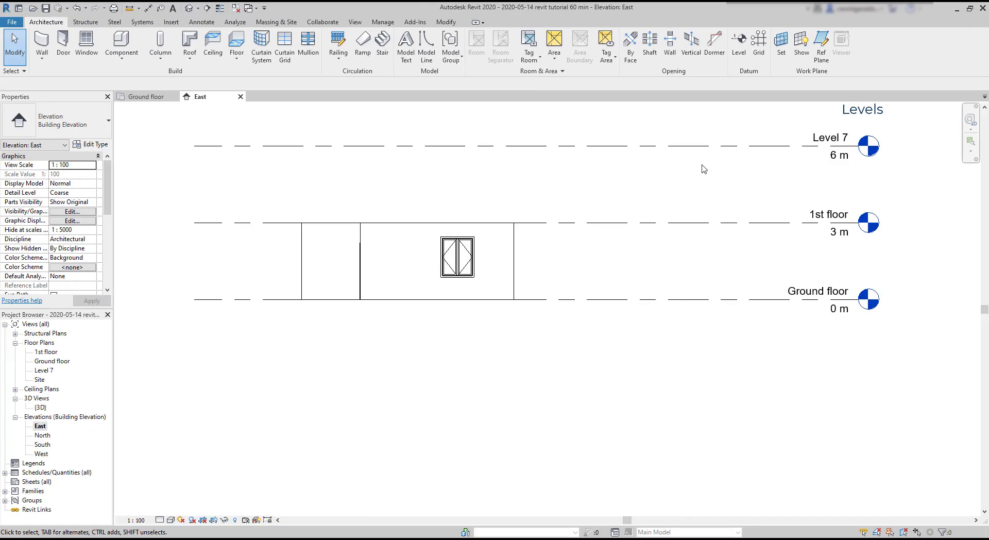
Place Levels 8 to 11 below Ground floor, from -0.3 m down to Level 11 at -4.6 m.
{"action": "left_click", "coordinate": [740, 42]}
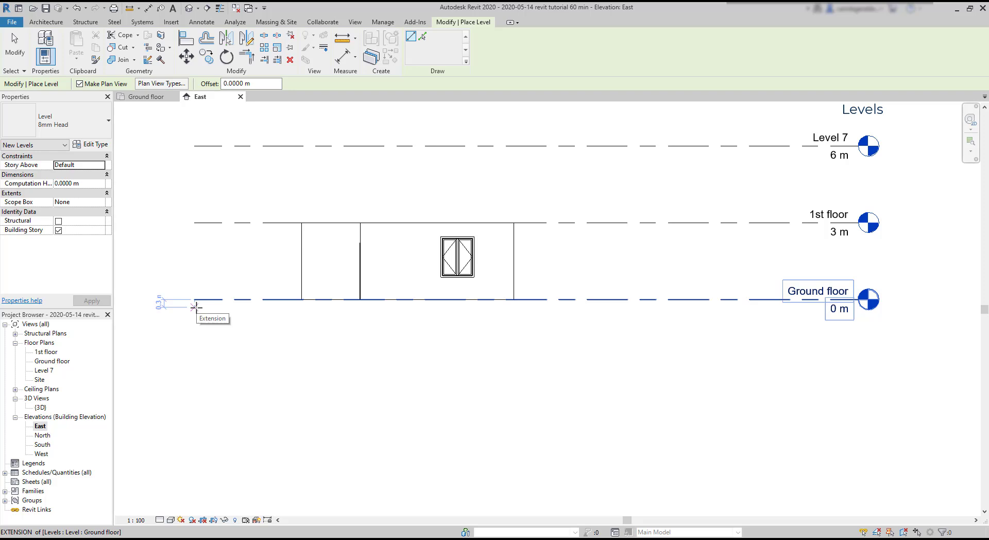
{"action": "left_click", "coordinate": [196, 306]}
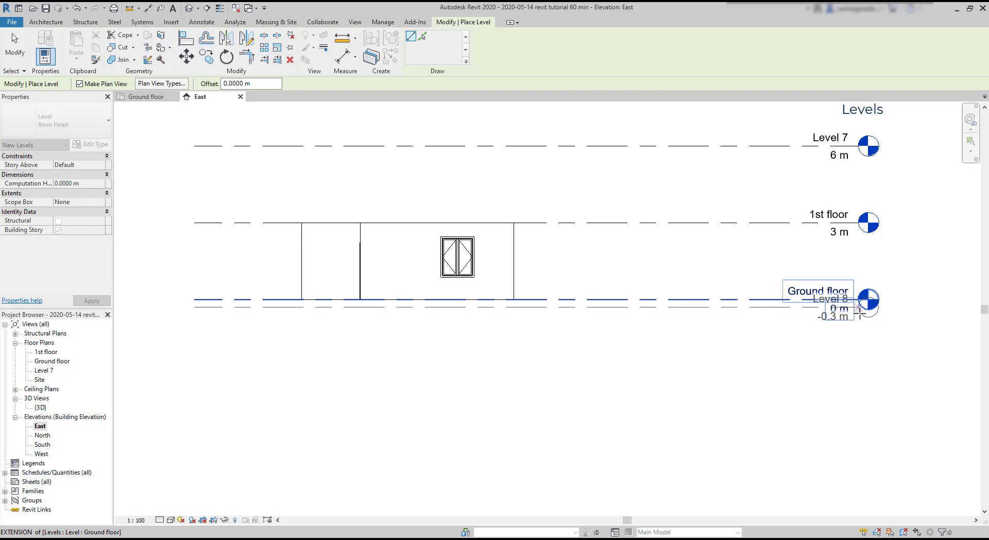
{"action": "left_click", "coordinate": [859, 307]}
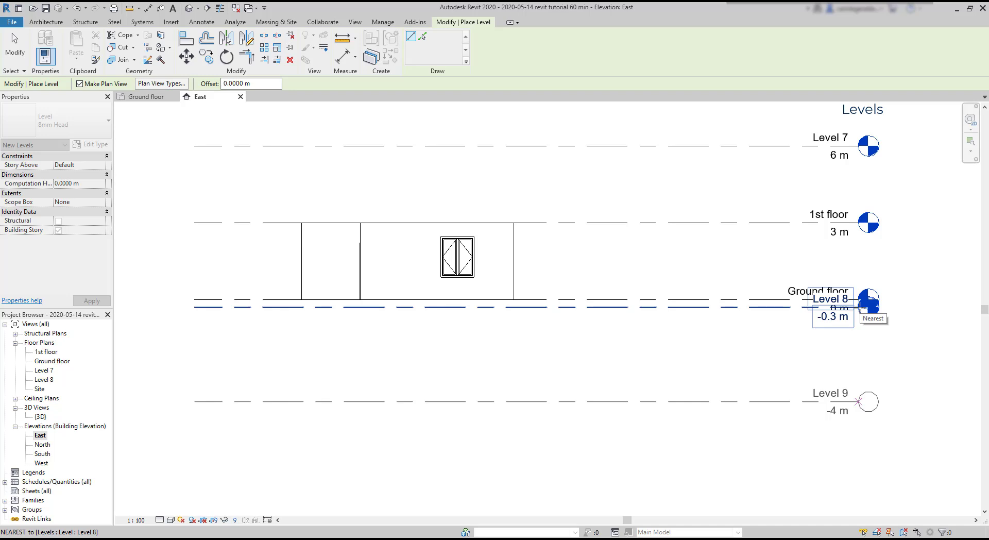
{"action": "left_click", "coordinate": [858, 308]}
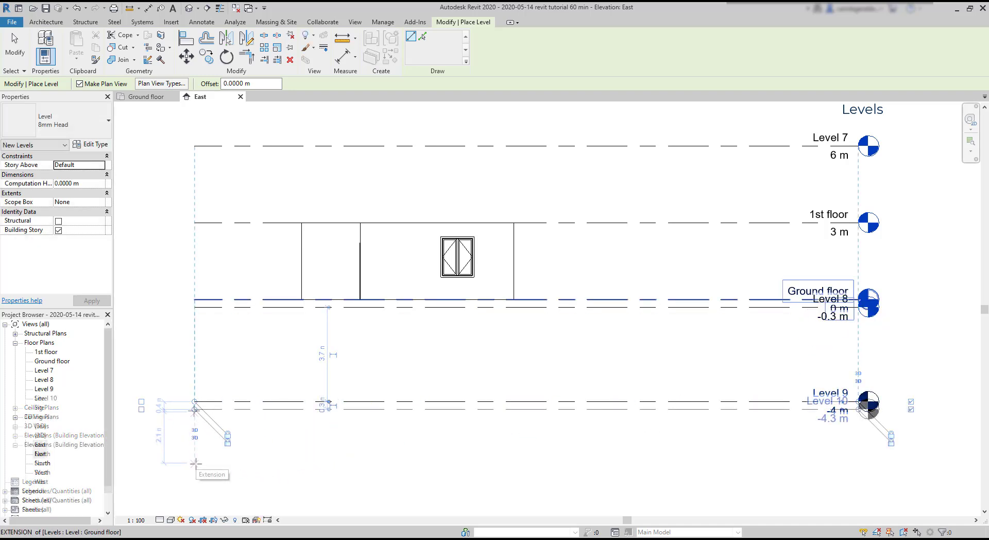
{"action": "type", "text": "0.3"}
{"action": "key", "text": "Return"}
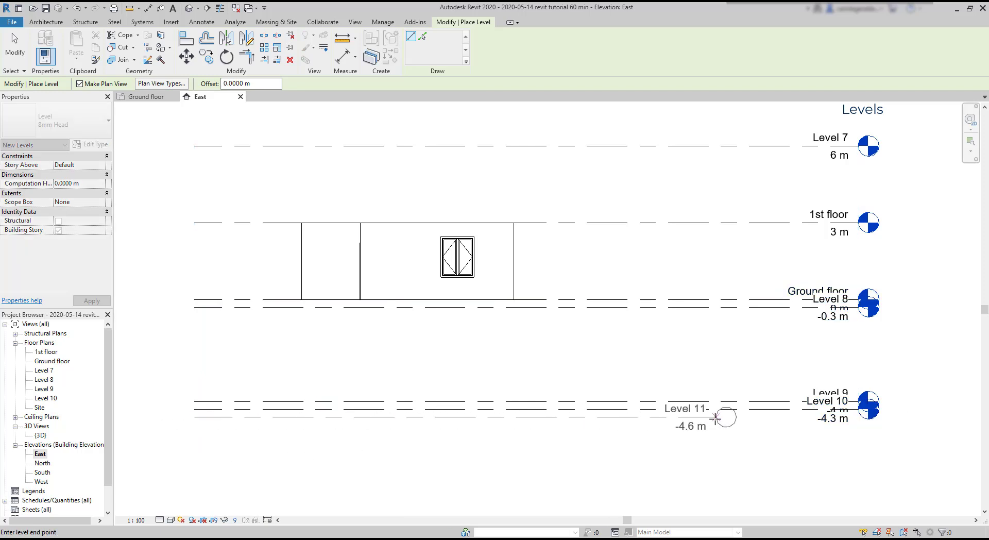
{"action": "left_click", "coordinate": [857, 416]}
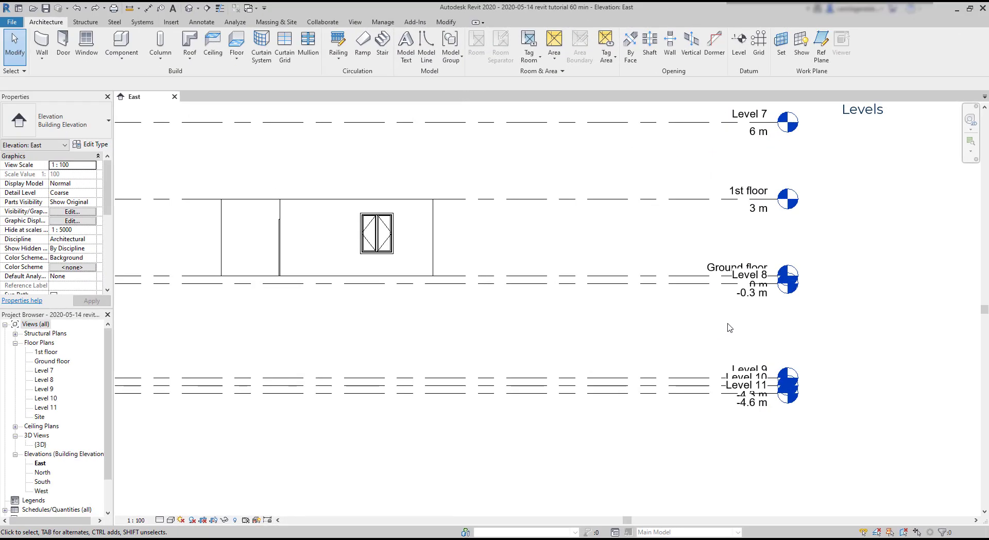
Add an elbow to the 1st floor level and drop its head lower, elbow slid left.
{"action": "left_click", "coordinate": [772, 206]}
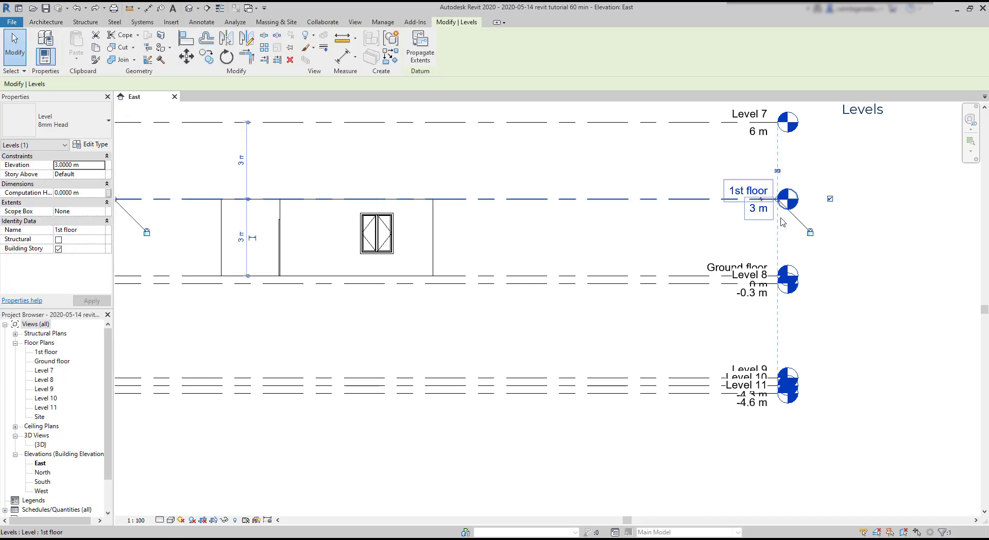
{"action": "scroll", "coordinate": [794, 237], "scroll_direction": "up", "scroll_amount": 3}
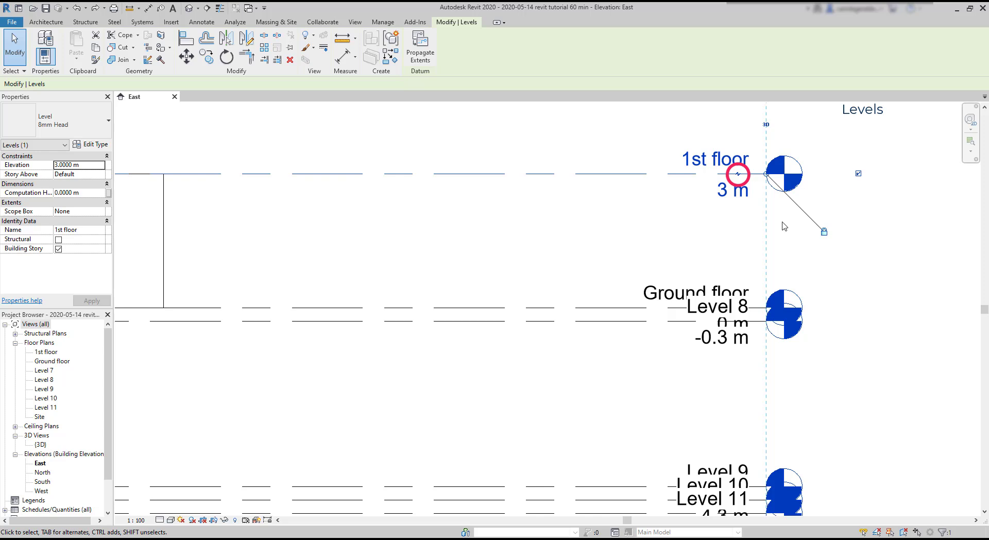
{"action": "left_click", "coordinate": [738, 175]}
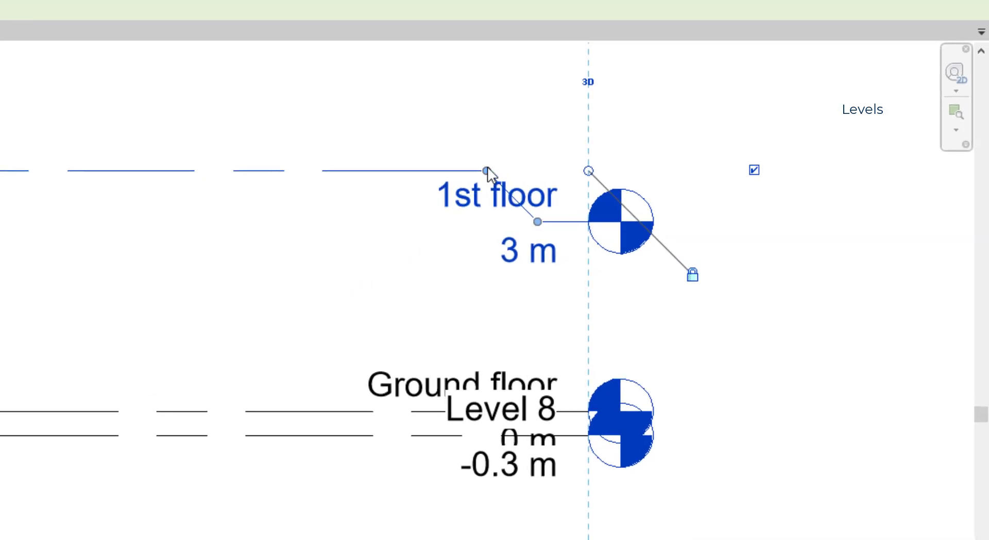
{"action": "left_click_drag", "start_coordinate": [487, 171], "coordinate": [349, 170]}
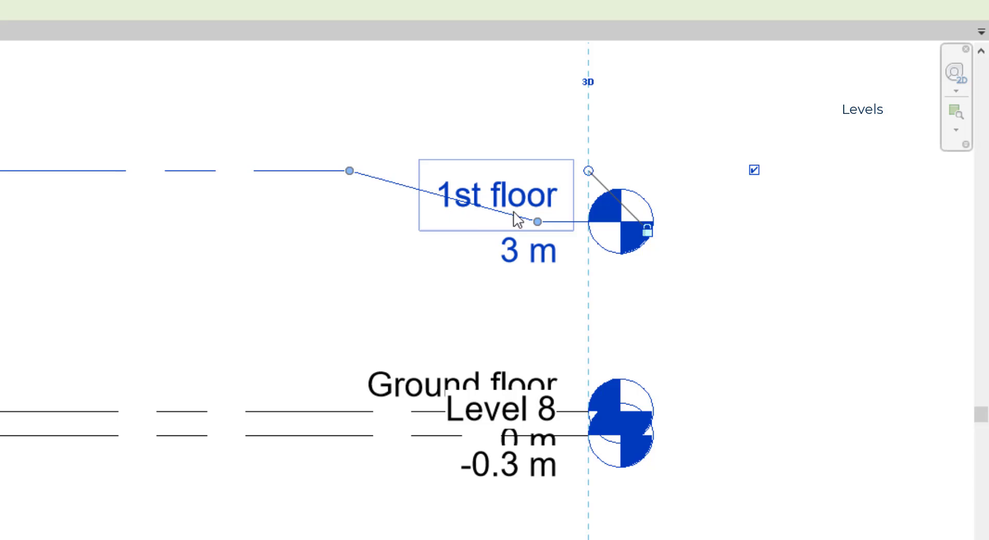
{"action": "left_click_drag", "start_coordinate": [537, 222], "coordinate": [537, 252]}
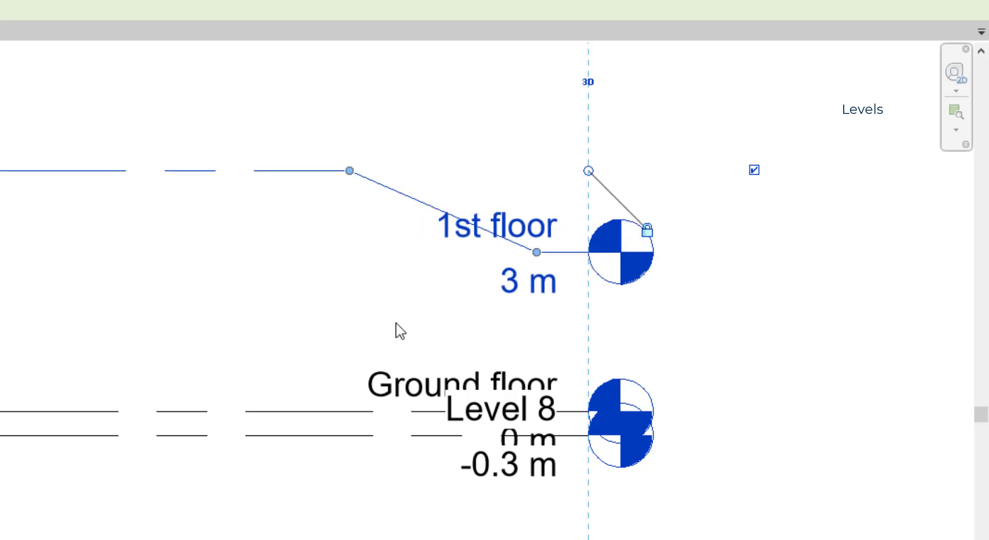
{"action": "left_click", "coordinate": [274, 316]}
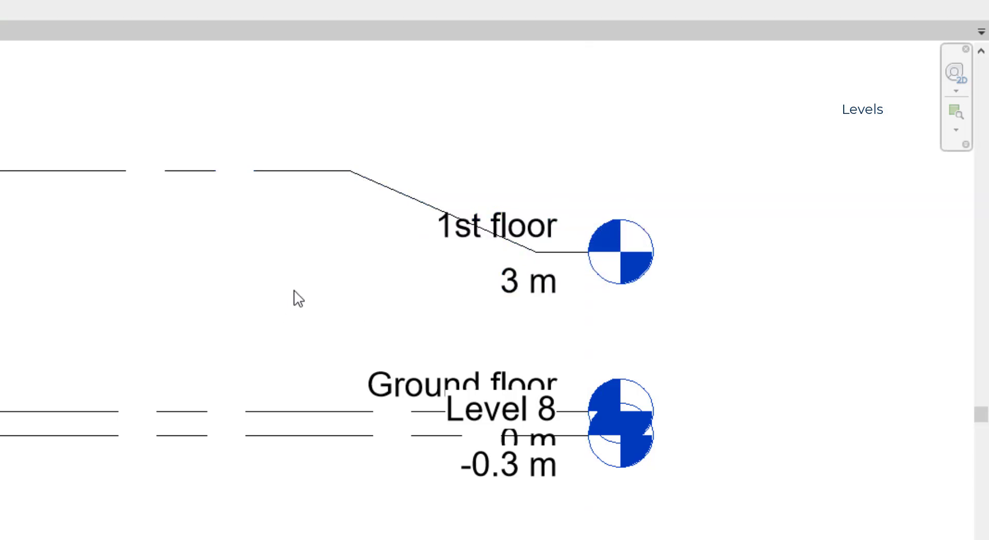
Add an elbow to Level 8 and lower its -0.3 m head clear of Ground floor.
{"action": "scroll", "coordinate": [297, 297], "scroll_direction": "down", "scroll_amount": 1}
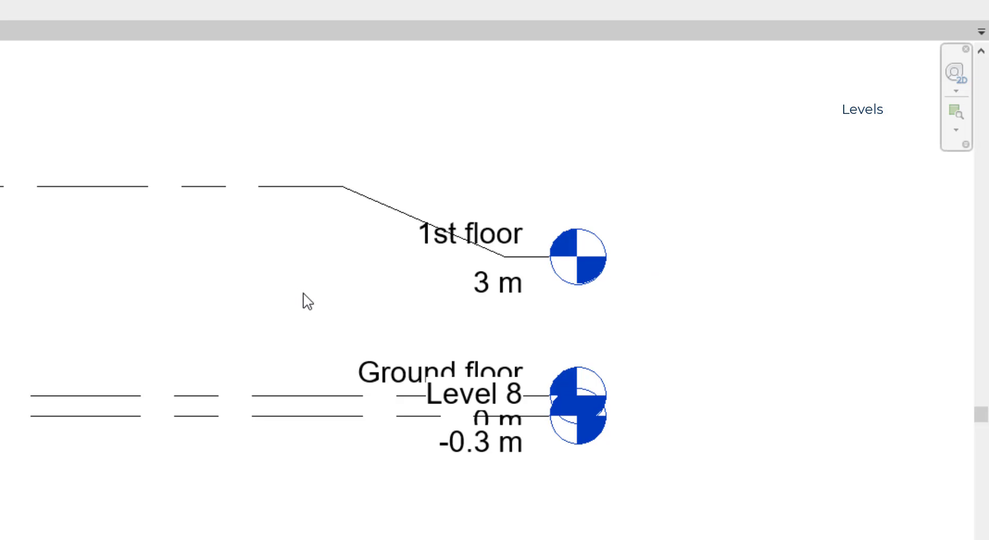
{"action": "scroll", "coordinate": [304, 300], "scroll_direction": "up", "scroll_amount": 1}
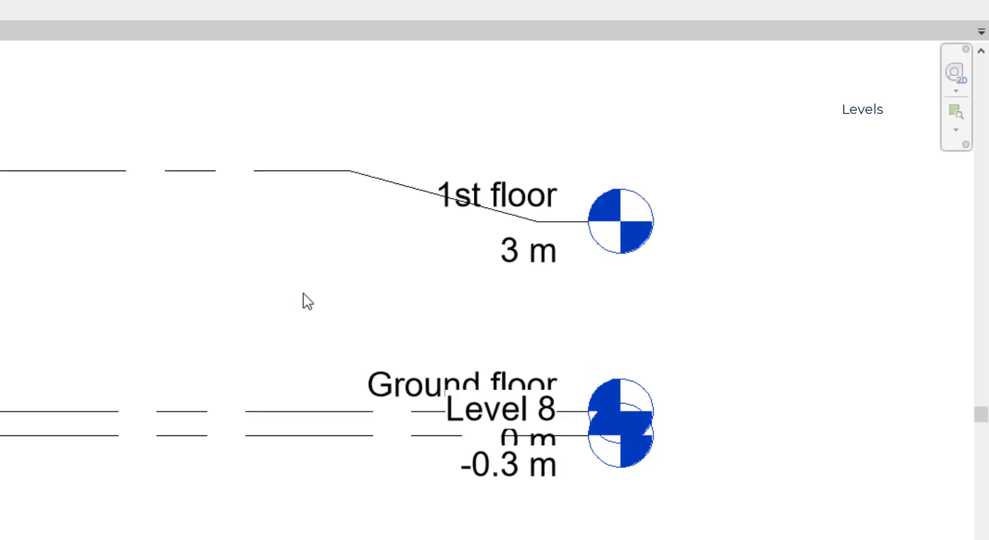
{"action": "left_click", "coordinate": [404, 435]}
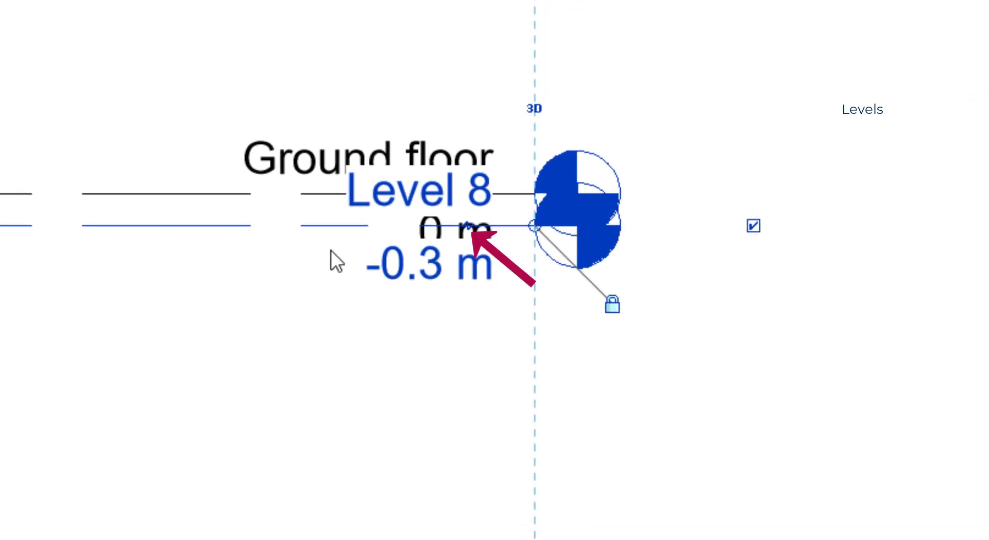
{"action": "left_click", "coordinate": [469, 231]}
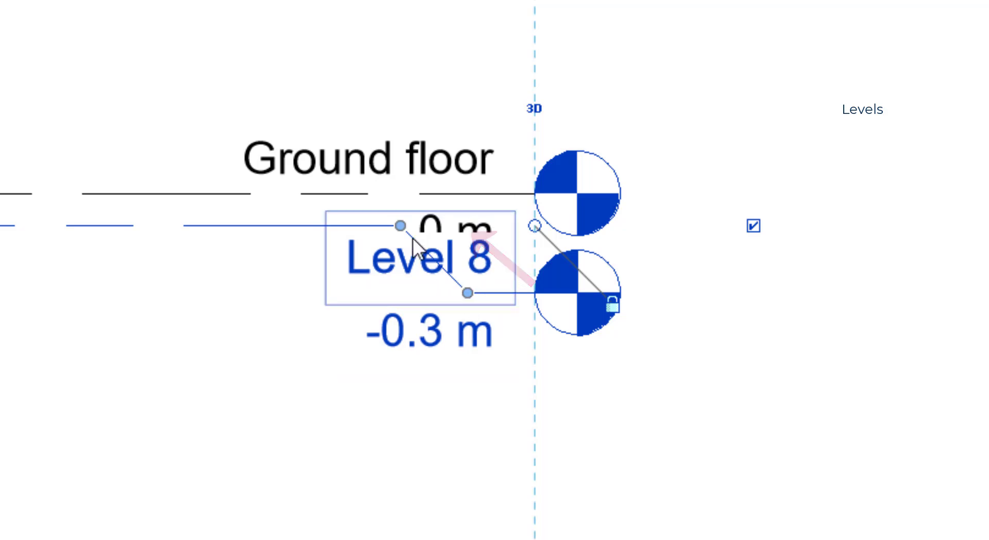
{"action": "left_click_drag", "start_coordinate": [400, 225], "coordinate": [164, 222]}
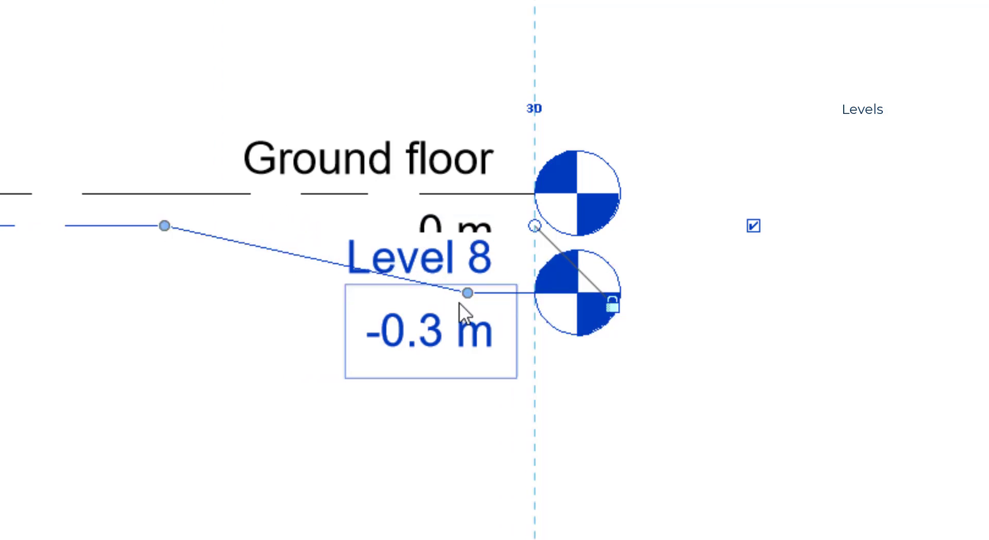
{"action": "left_click_drag", "start_coordinate": [468, 298], "coordinate": [468, 379]}
{"action": "left_click", "coordinate": [205, 368]}
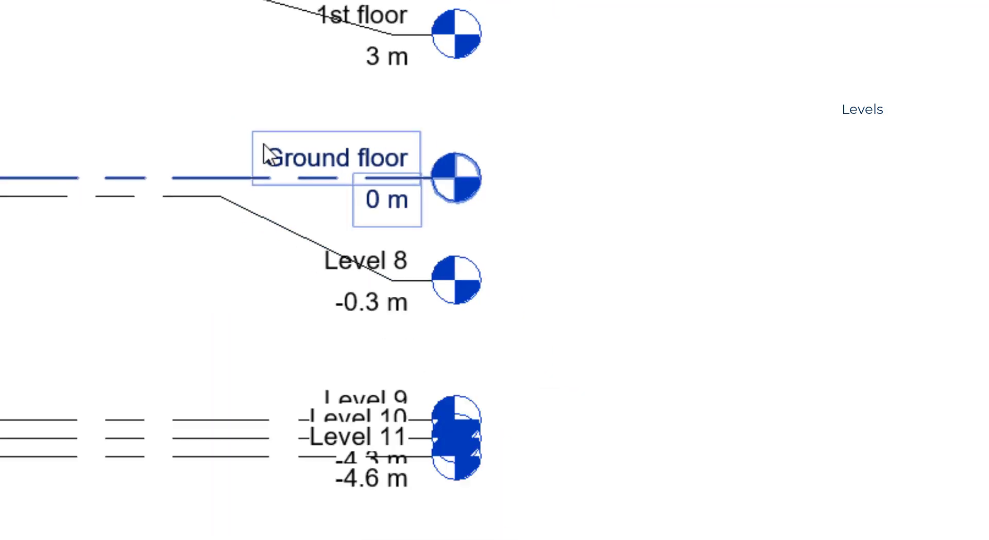
Add an elbow to Level 11, lowering its head with the elbow far left.
{"action": "scroll", "coordinate": [429, 506], "scroll_direction": "up", "scroll_amount": 2}
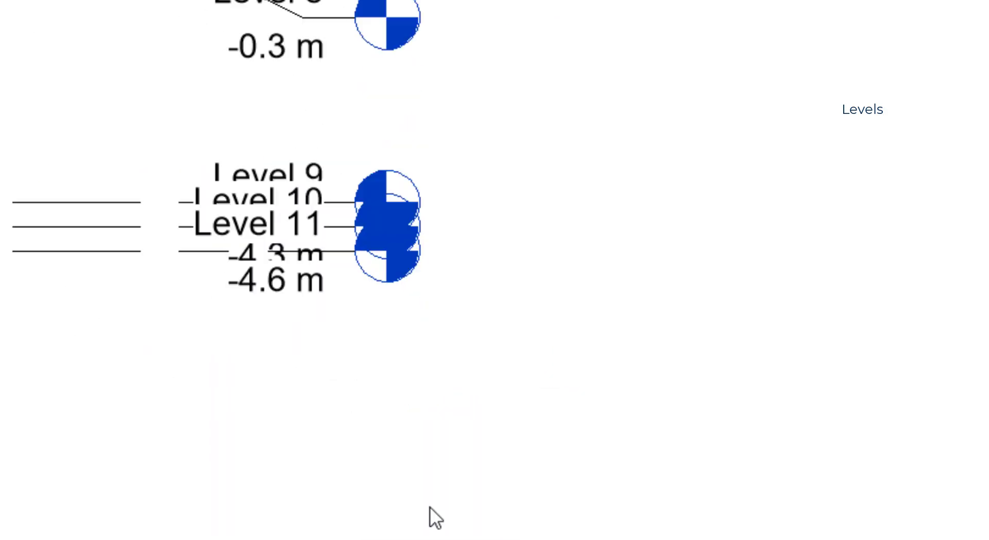
{"action": "middle_click_drag", "start_coordinate": [503, 347], "coordinate": [521, 464]}
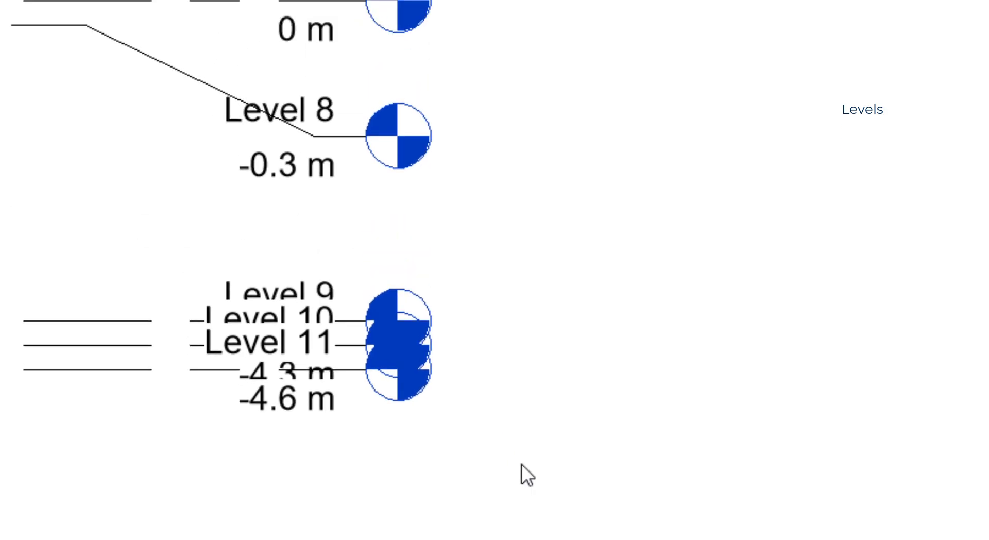
{"action": "left_click", "coordinate": [154, 370]}
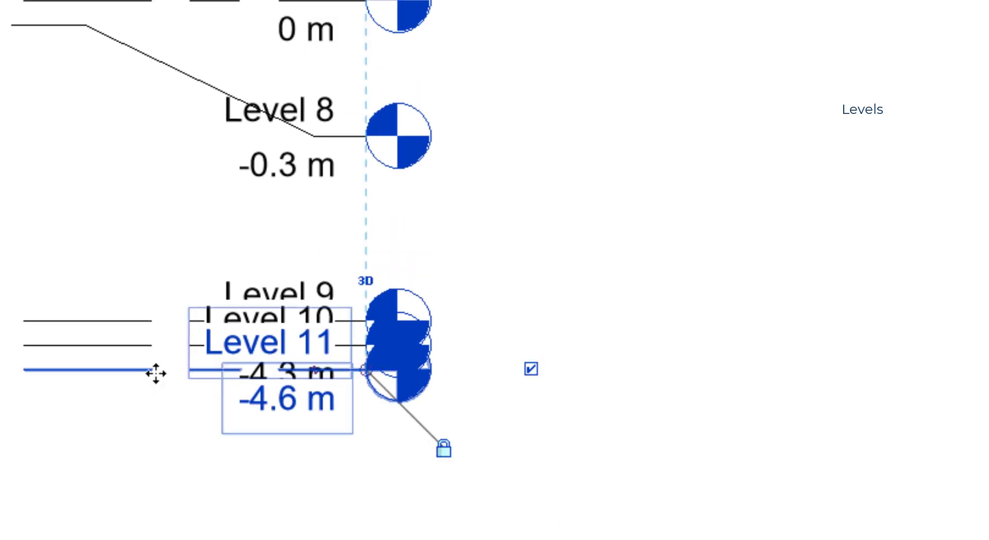
{"action": "left_click", "coordinate": [322, 371]}
{"action": "left_click_drag", "start_coordinate": [315, 419], "coordinate": [323, 512]}
{"action": "left_click_drag", "start_coordinate": [263, 370], "coordinate": [84, 370]}
Drop the Level 10 head below Level 9 and shift the Level 10 and 11 elbows further left.
{"action": "left_click", "coordinate": [317, 345]}
{"action": "left_click_drag", "start_coordinate": [316, 345], "coordinate": [314, 422]}
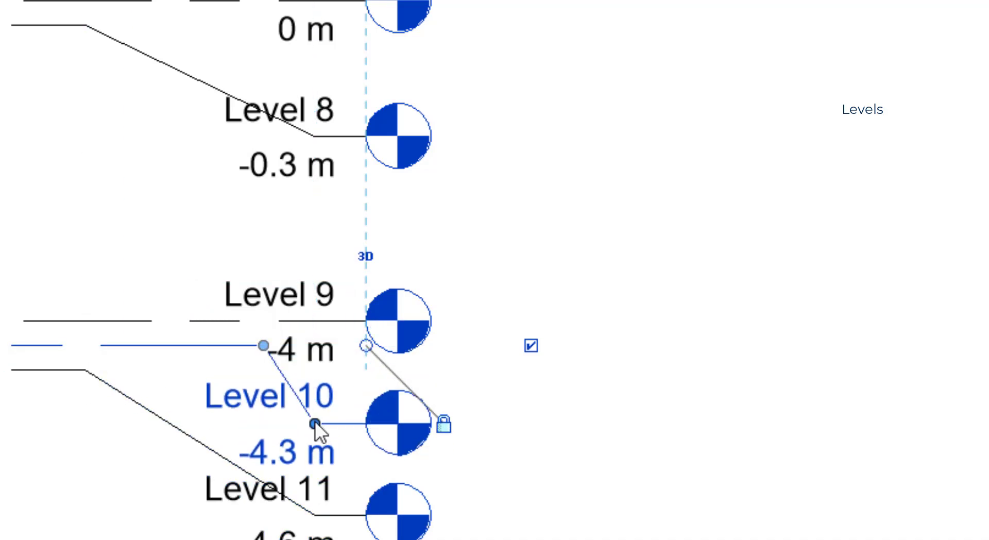
{"action": "left_click", "coordinate": [386, 533]}
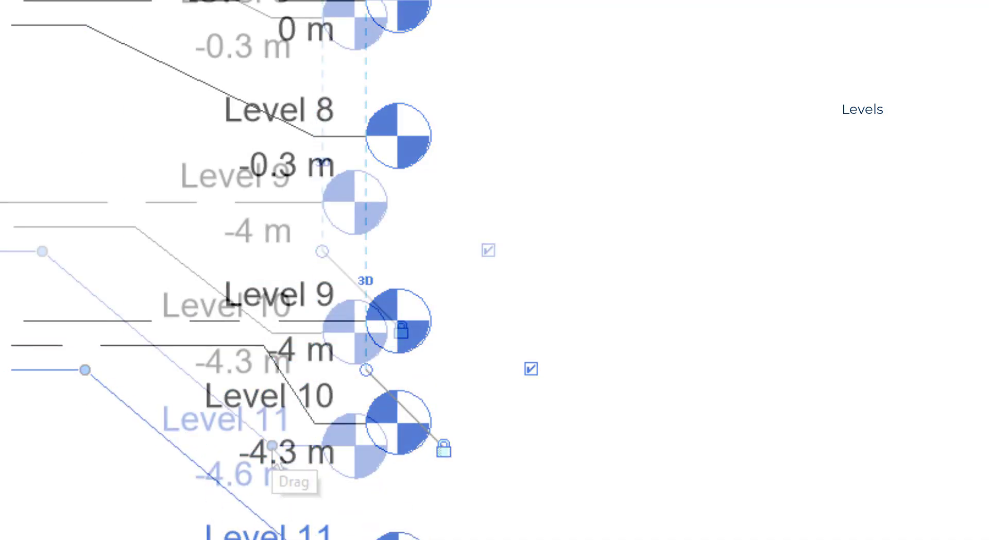
{"action": "left_click_drag", "start_coordinate": [199, 453], "coordinate": [30, 448]}
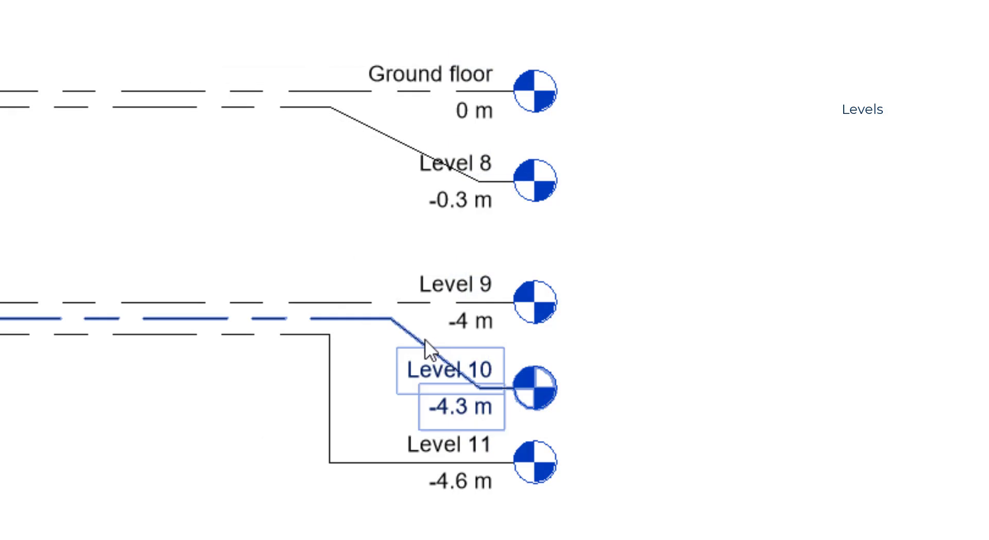
{"action": "left_click", "coordinate": [477, 388]}
{"action": "left_click_drag", "start_coordinate": [479, 388], "coordinate": [390, 388]}
{"action": "left_click", "coordinate": [763, 460]}
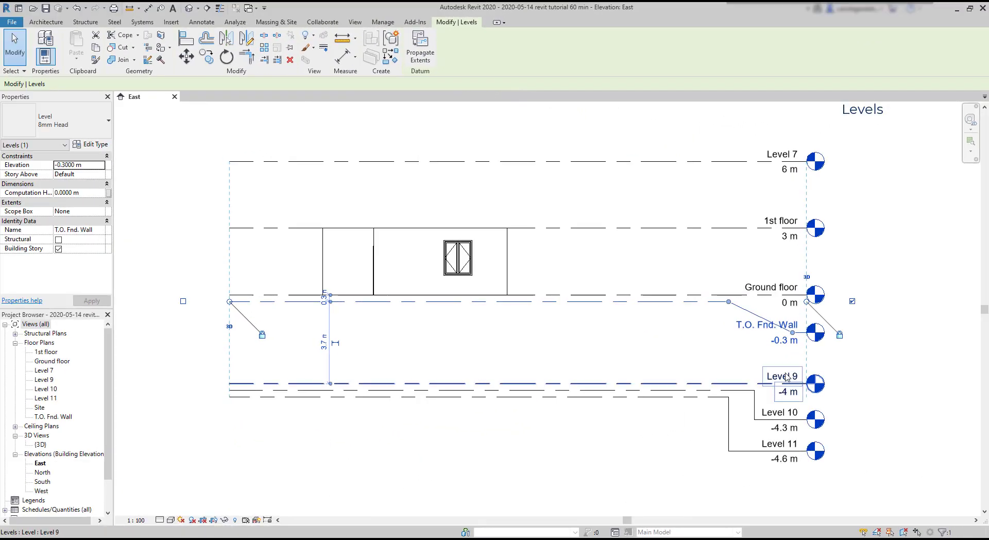
Rename Levels 9, 10 and 11 to T.O. Slab, T.O. Footing and B.O. Footing.
{"action": "left_click", "coordinate": [786, 376]}
{"action": "left_click", "coordinate": [783, 376]}
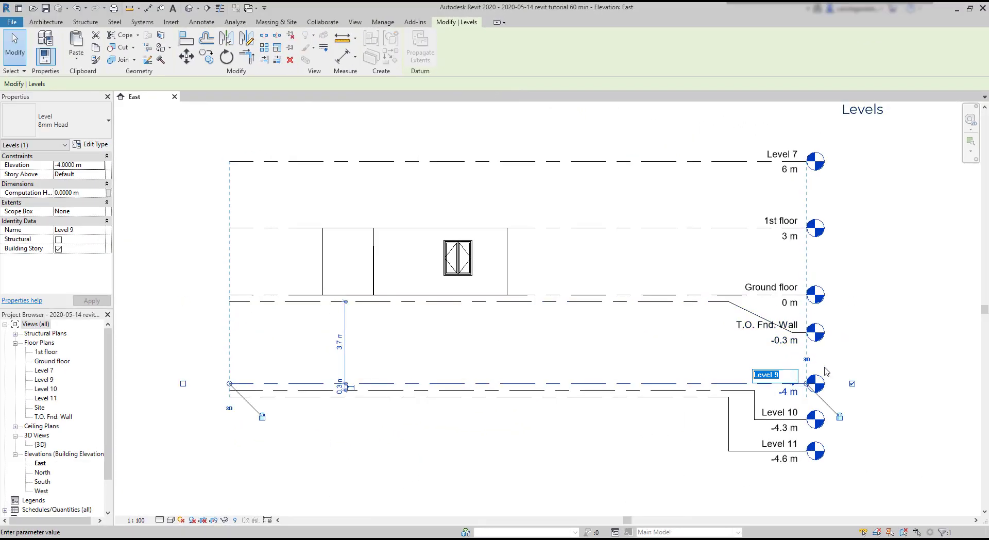
{"action": "type", "text": "T.O. S"}
{"action": "left_click", "coordinate": [779, 412]}
{"action": "left_click", "coordinate": [779, 412]}
{"action": "type", "text": "T.O. Footing"}
{"action": "left_click", "coordinate": [779, 444]}
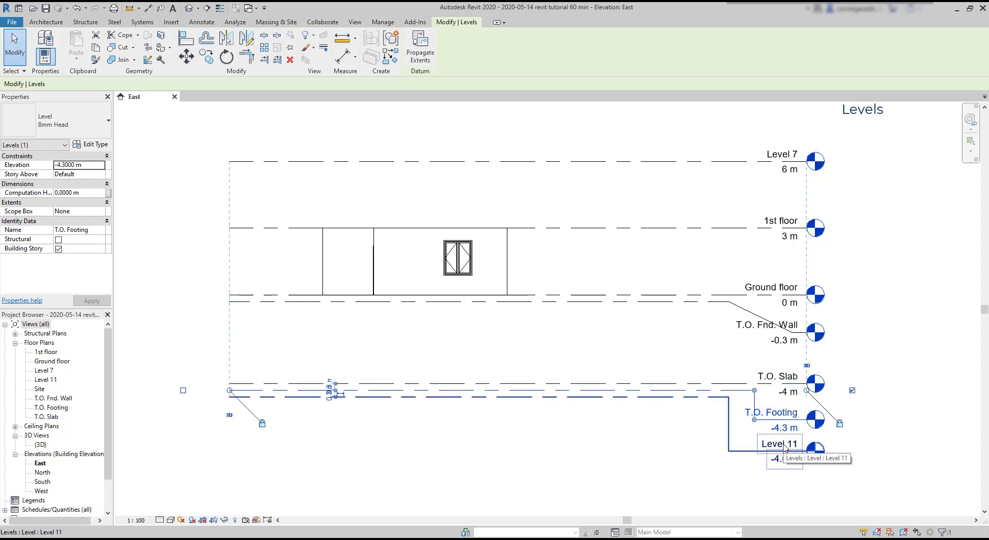
{"action": "left_click", "coordinate": [779, 444]}
{"action": "type", "text": "B.O."}
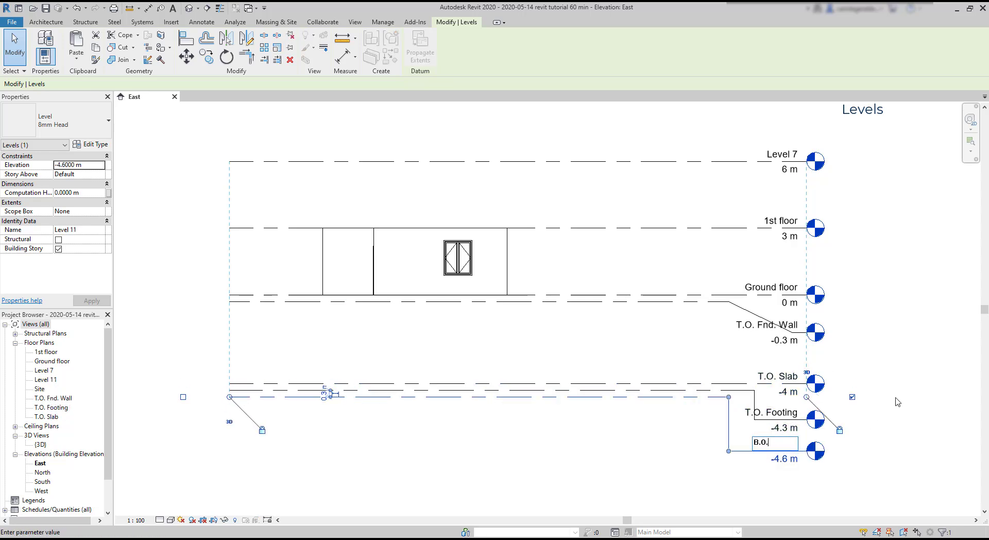
{"action": "type", "text": " Footing"}
{"action": "left_click", "coordinate": [897, 402]}
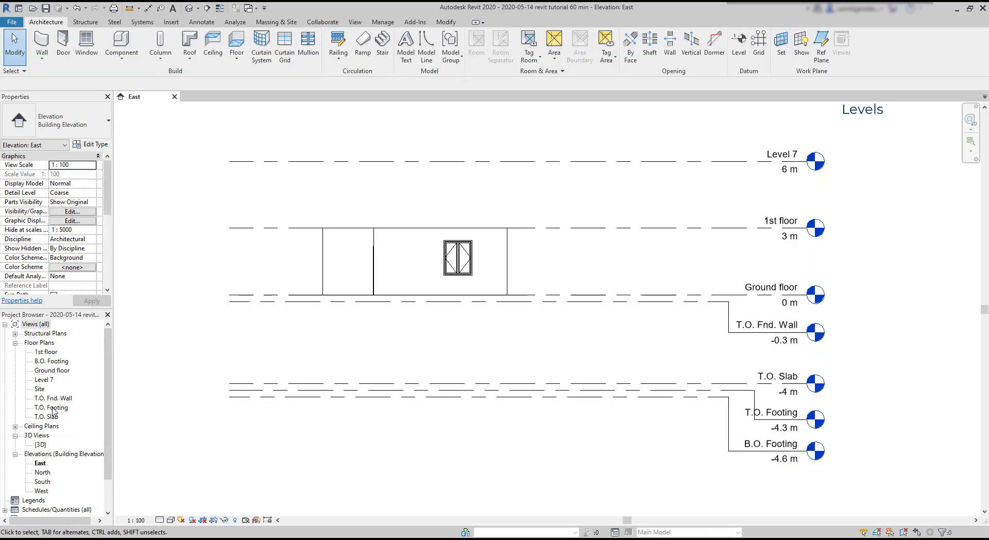
Delete the B.O. Footing floor plan, ceiling plan and structural plan views from the Project Browser.
{"action": "left_click", "coordinate": [52, 361]}
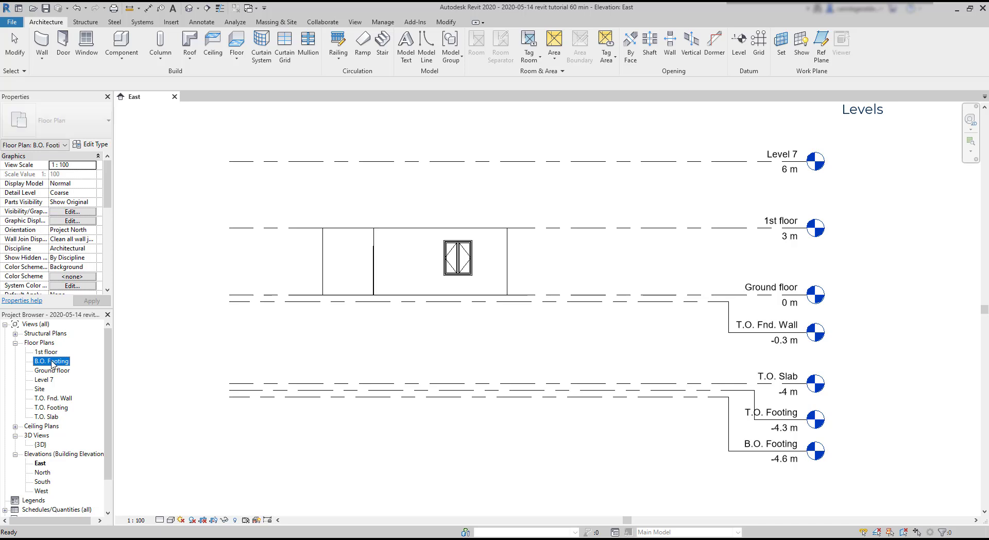
{"action": "key", "text": "Delete"}
{"action": "left_click", "coordinate": [15, 417]}
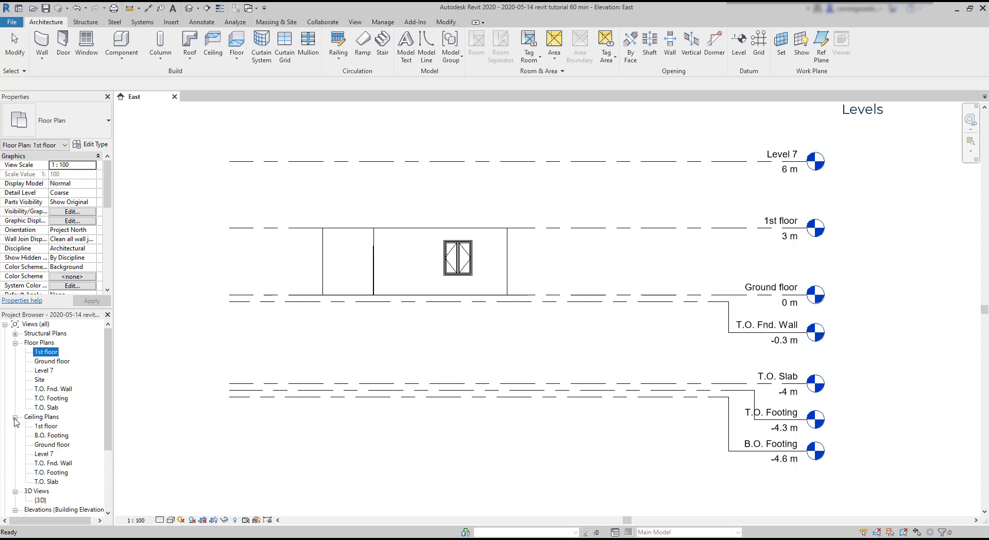
{"action": "left_click", "coordinate": [43, 436]}
{"action": "key", "text": "Delete"}
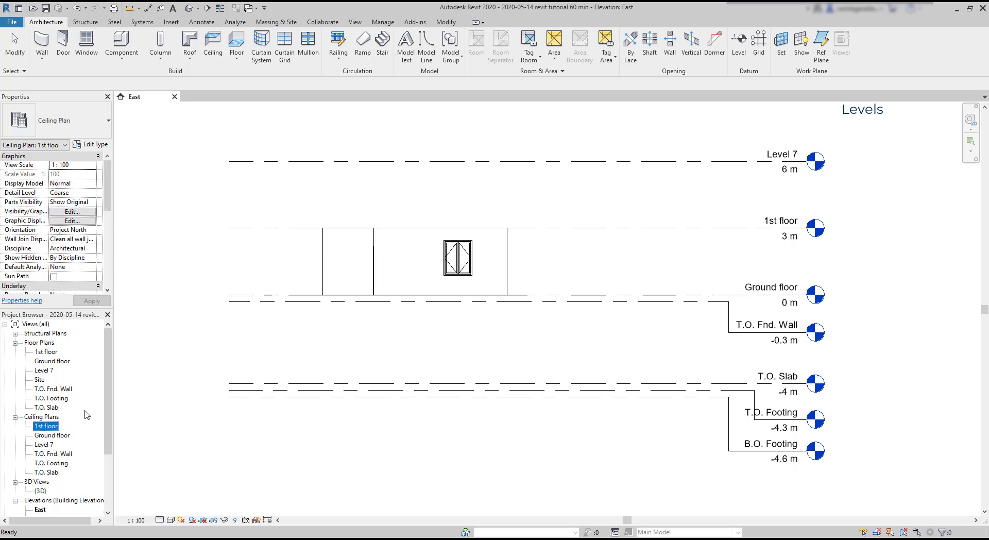
{"action": "left_click", "coordinate": [15, 333]}
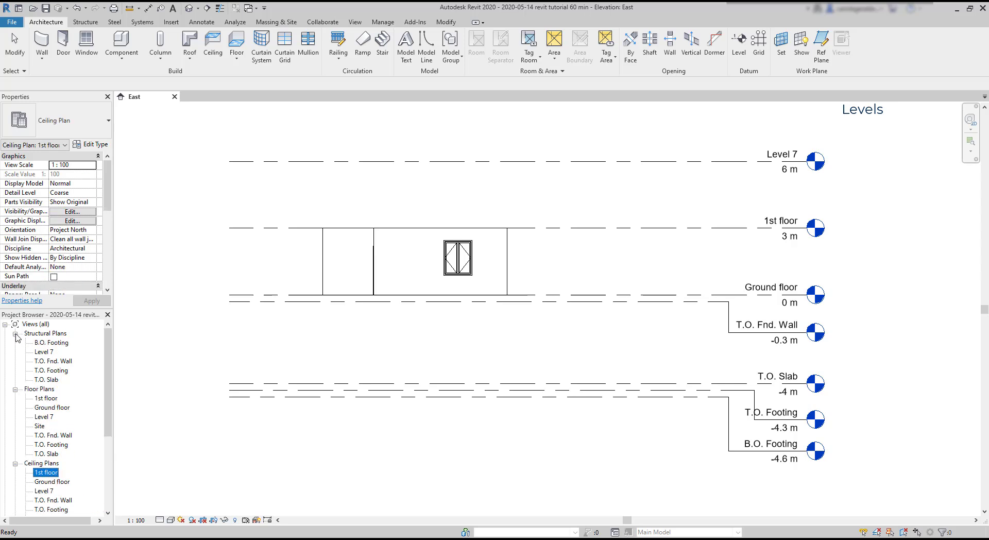
{"action": "left_click", "coordinate": [51, 343]}
{"action": "key", "text": "Delete"}
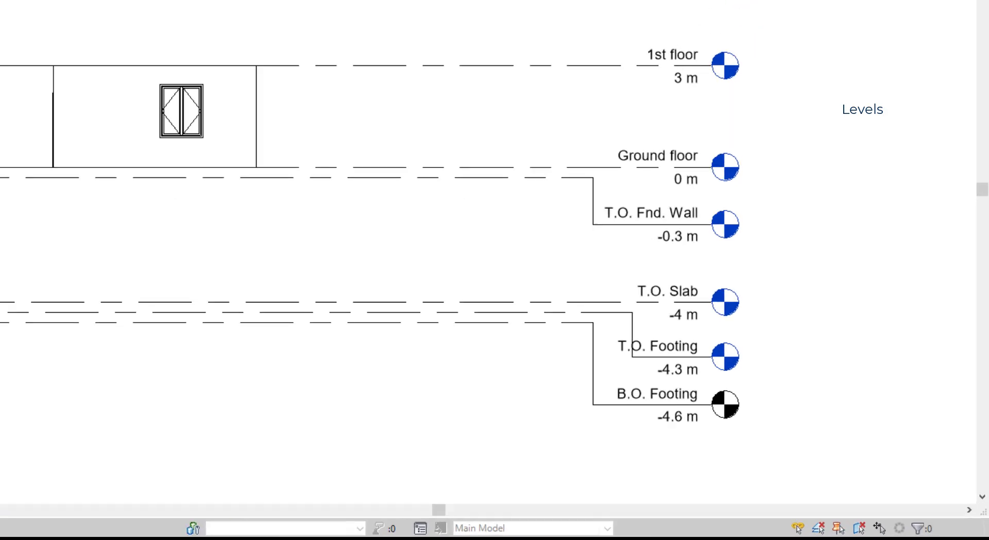